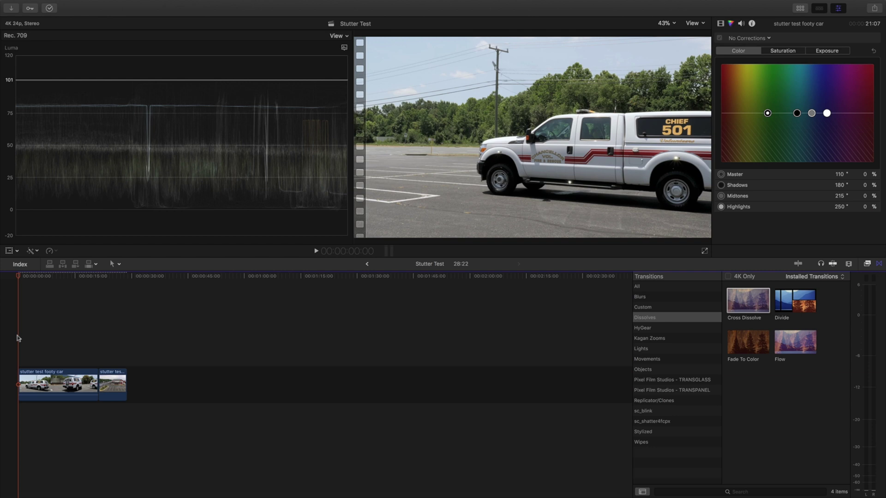
Scrub through the truck and footy car clips, then zoom the timeline in.
drag(18, 276, 43, 282)
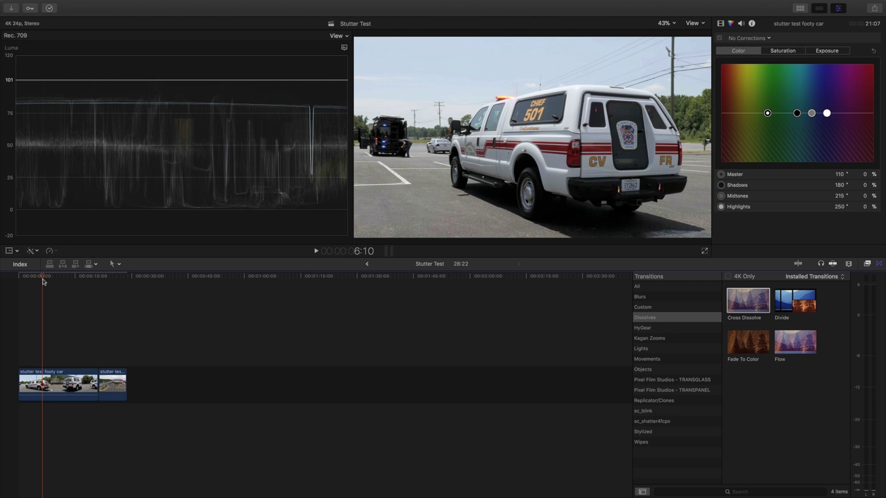
drag(43, 280, 12, 282)
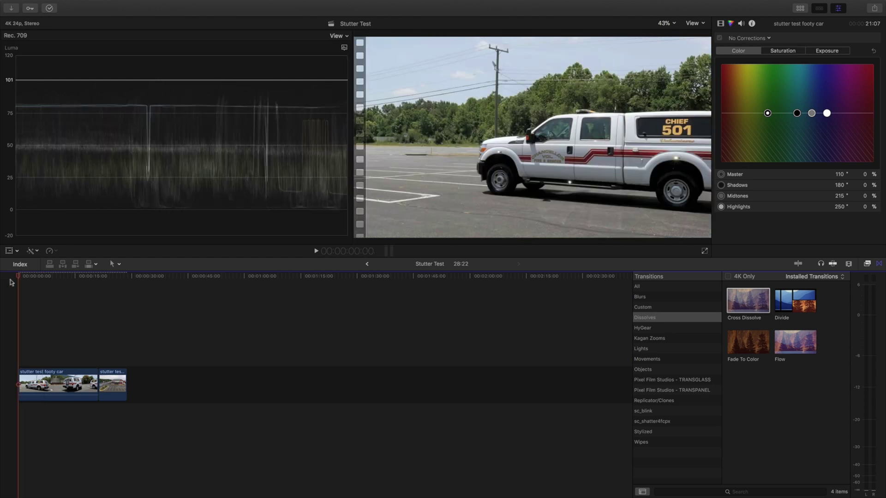
mouse_move(19, 280)
mouse_down()
mouse_move(60, 281)
mouse_move(20, 280)
mouse_up()
key(super+equal)
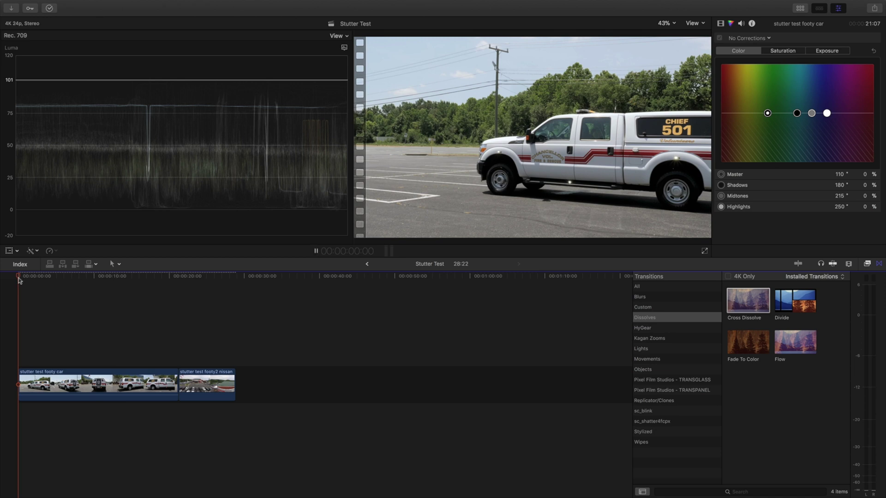
key(space)
Blade the footy car clip near its start and at about 16 seconds, then select the middle piece.
click(39, 373)
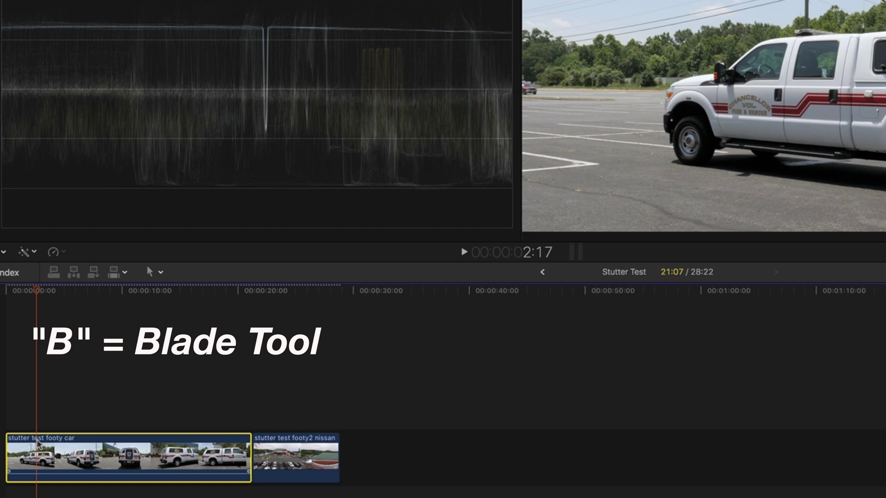
key(b)
click(42, 442)
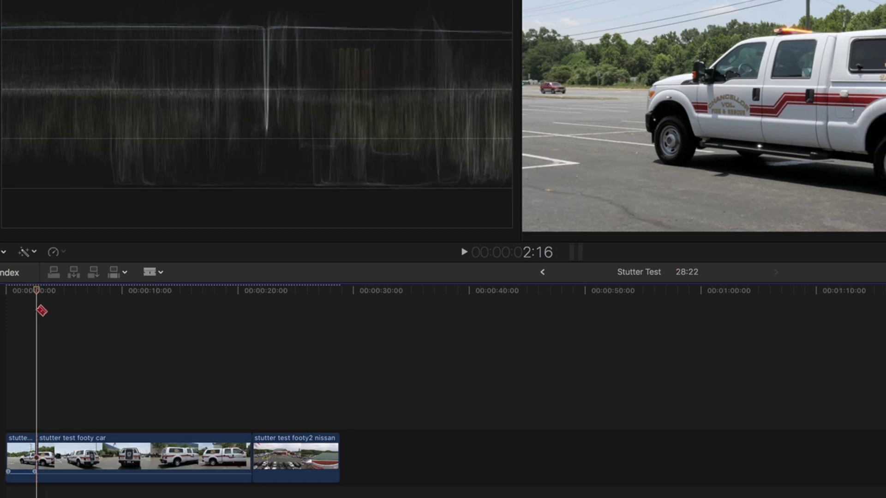
drag(38, 295, 203, 316)
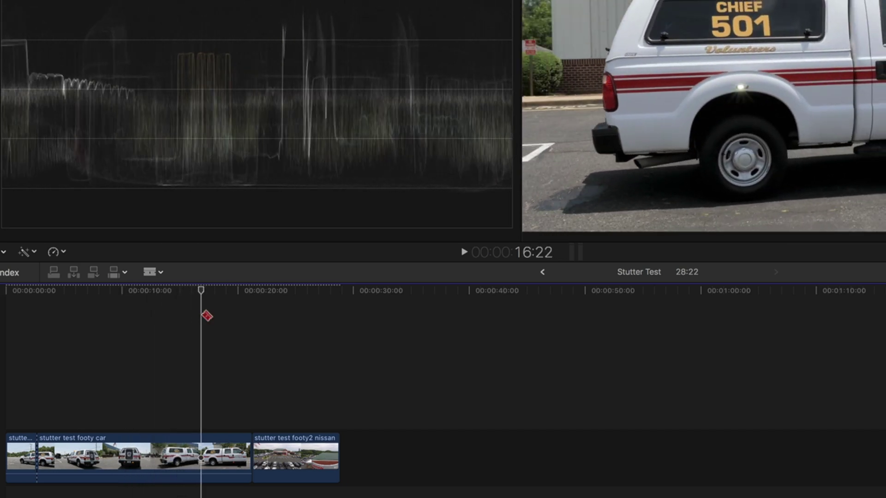
click(201, 457)
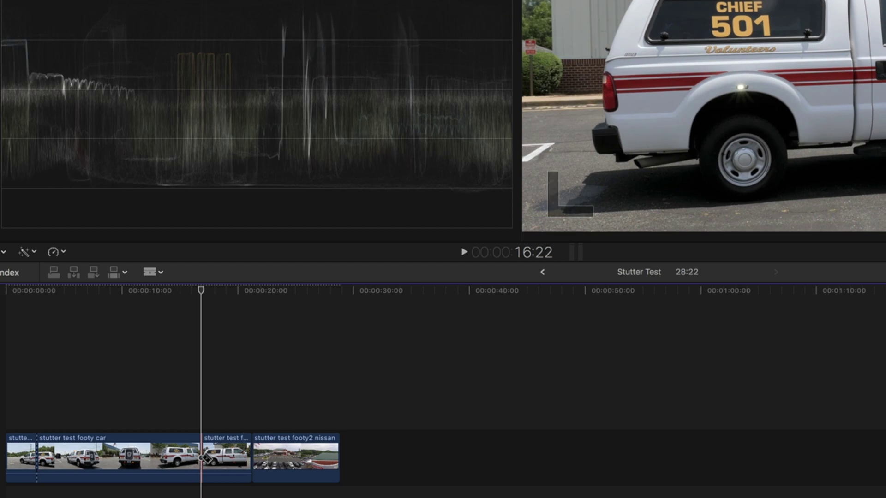
key(a)
click(73, 443)
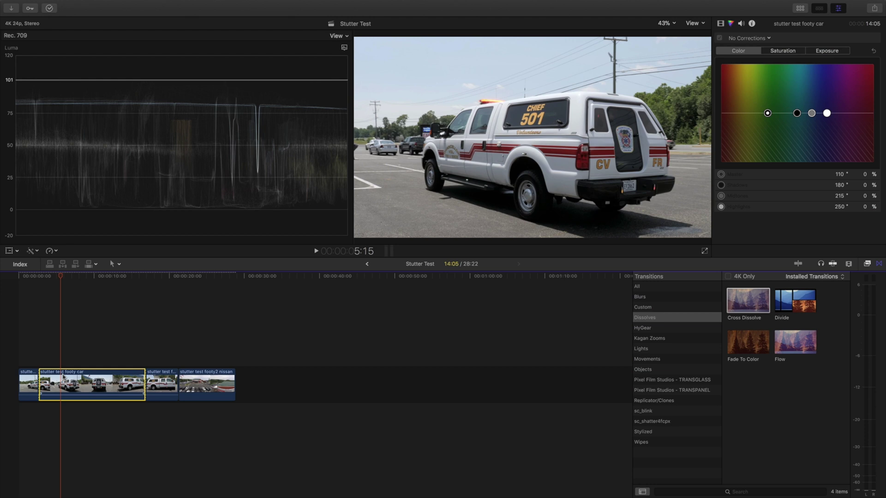
Retime the middle footy car section to Fast 173%, shortening it to 8:05.
key(super+r)
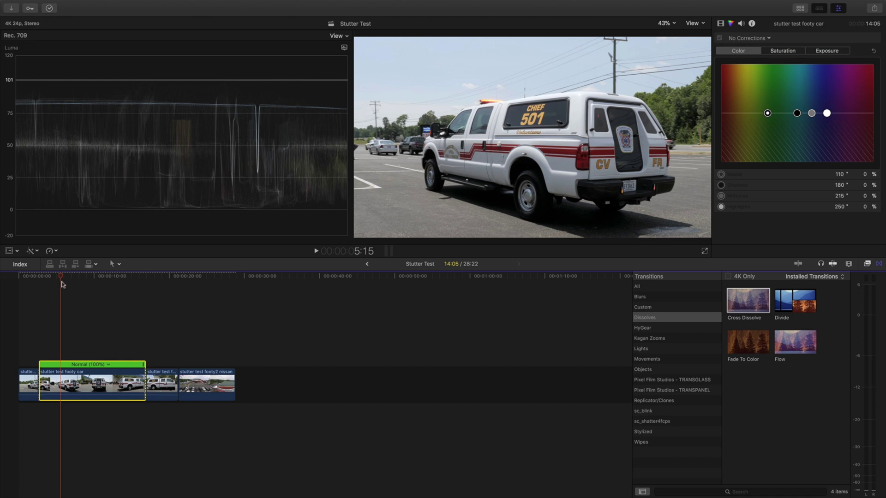
drag(61, 281, 40, 289)
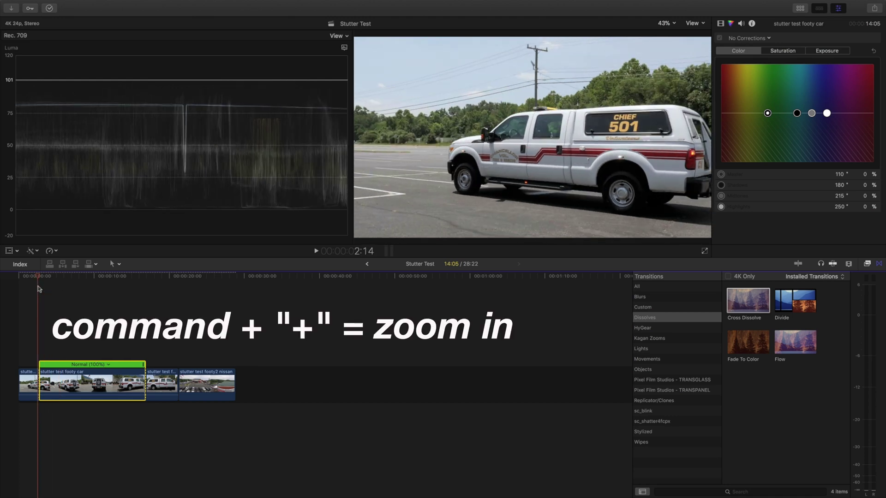
key(super+equal)
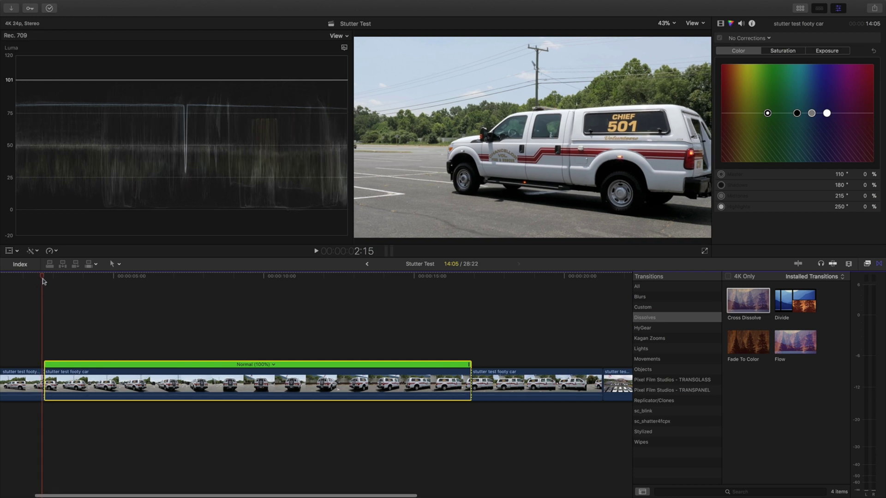
key(l)
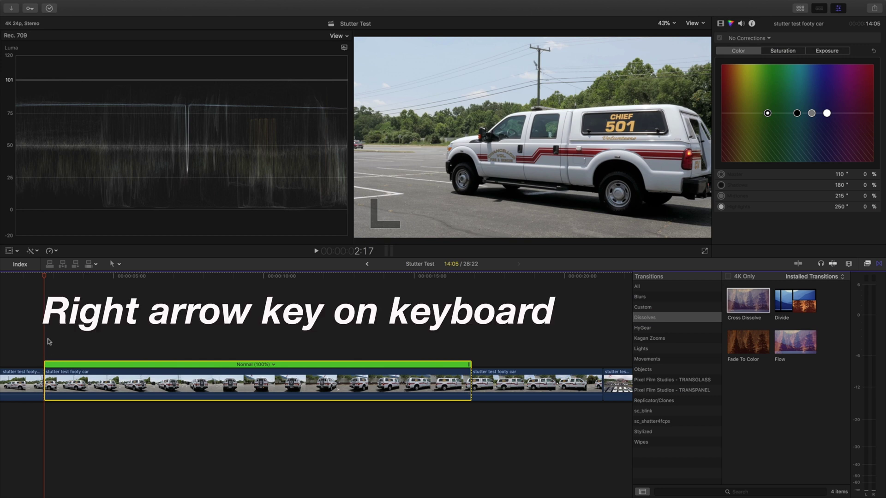
key(Right)
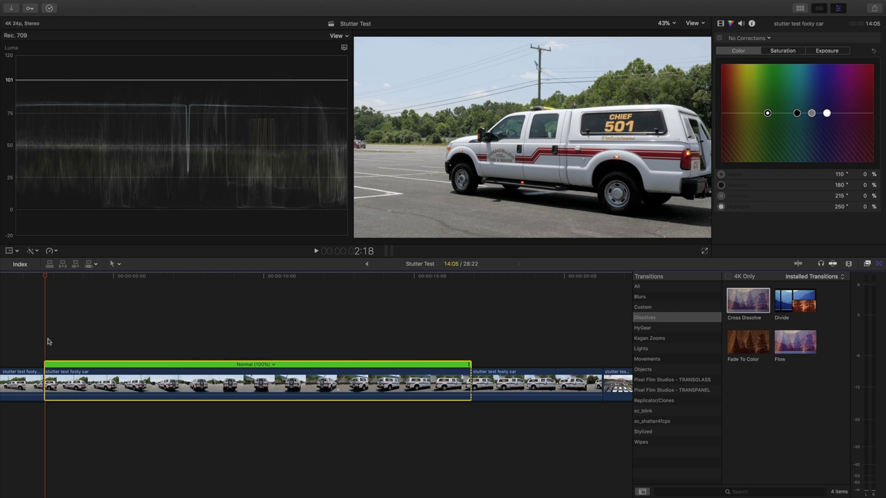
key(Right)
key(Right)
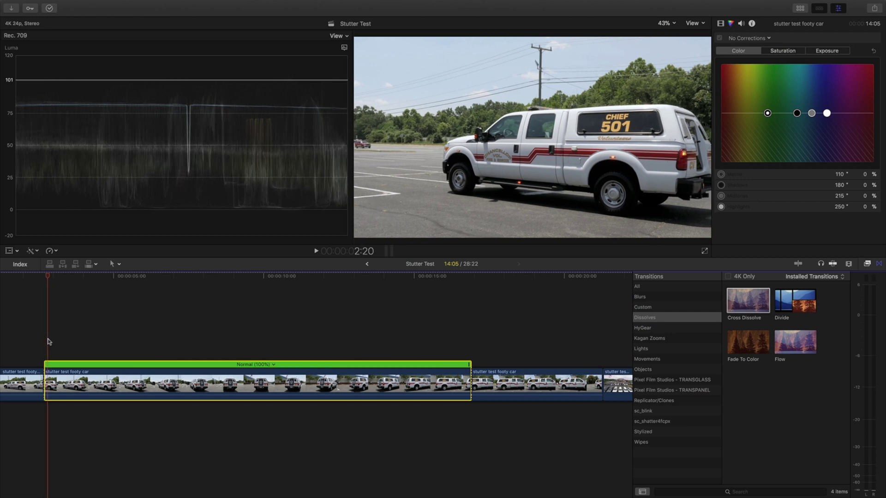
key(super+equal)
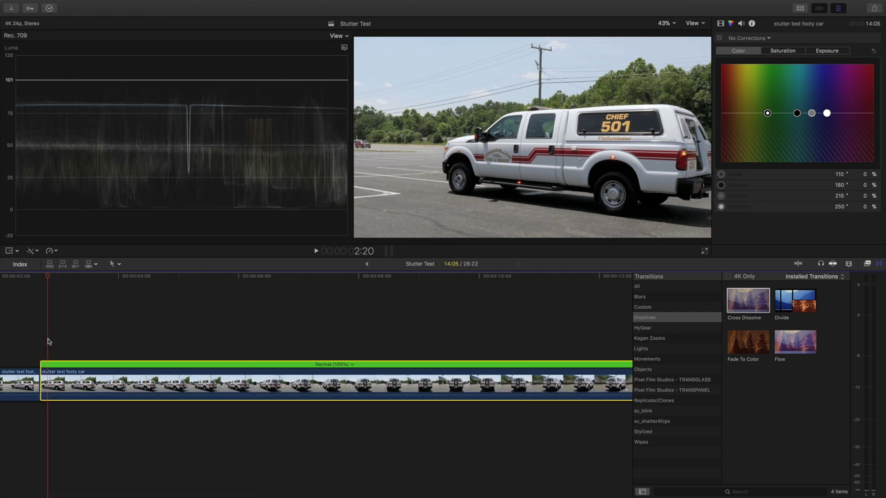
scroll(49, 340, right, 10)
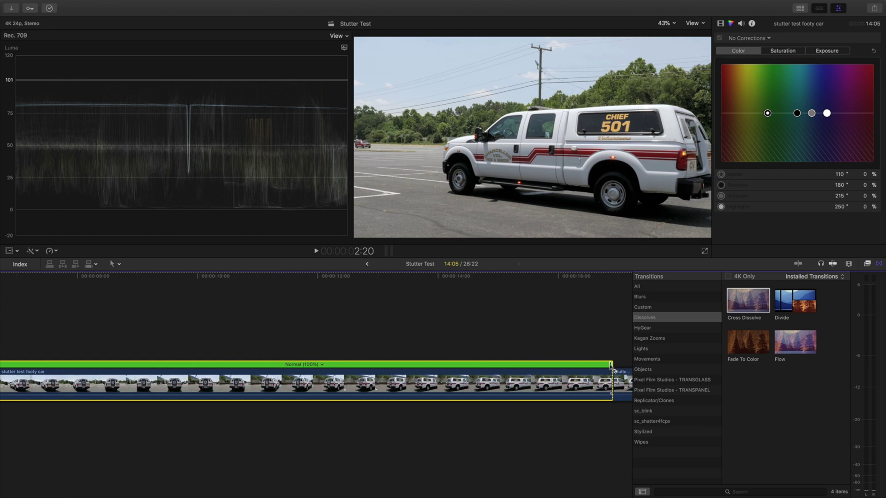
drag(612, 366, 251, 345)
scroll(251, 344, left, 5)
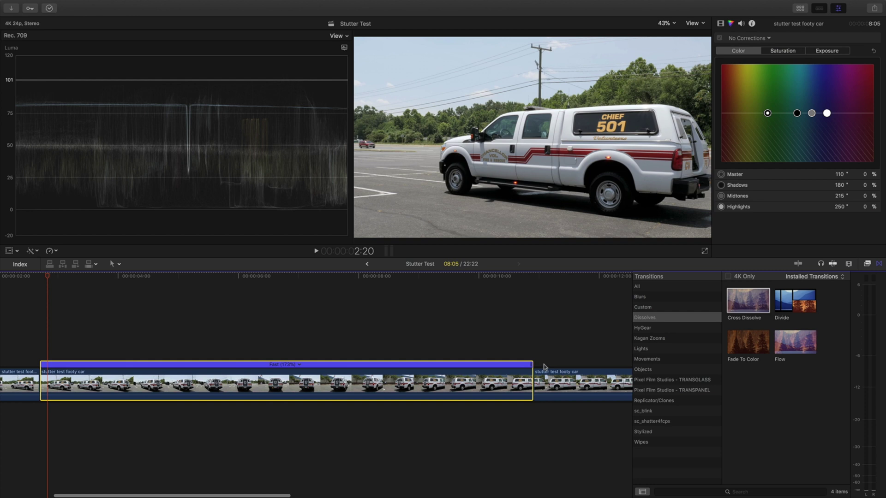
Duplicate the short fast section twice, placing each copy directly after the previous one.
drag(534, 364, 44, 360)
key(super+7)
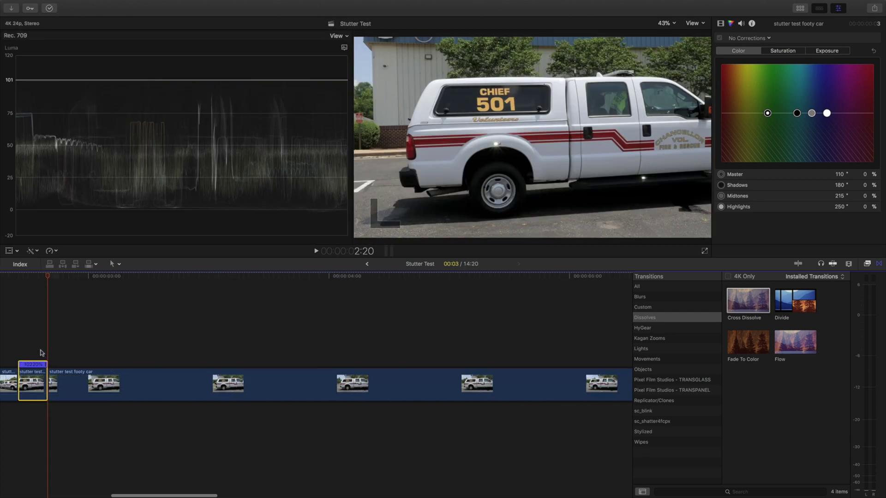
key(super+equal)
key(super+equal)
scroll(41, 353, left, 3)
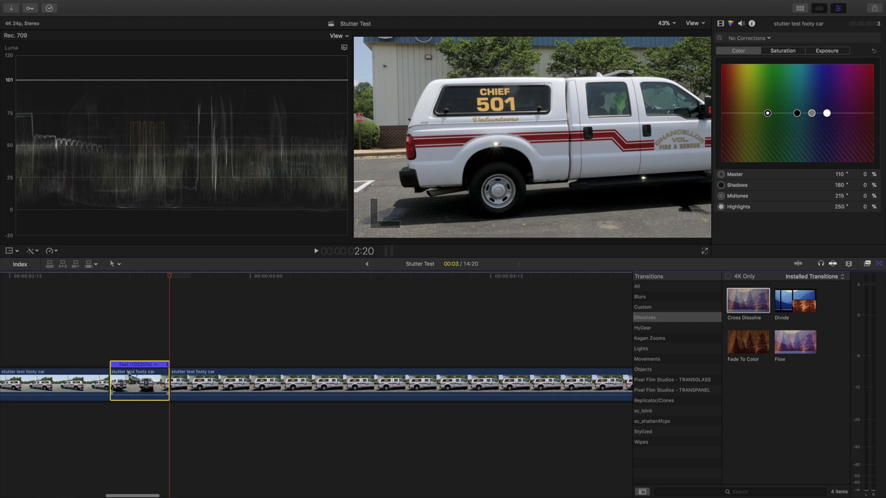
click(134, 336)
click(137, 371)
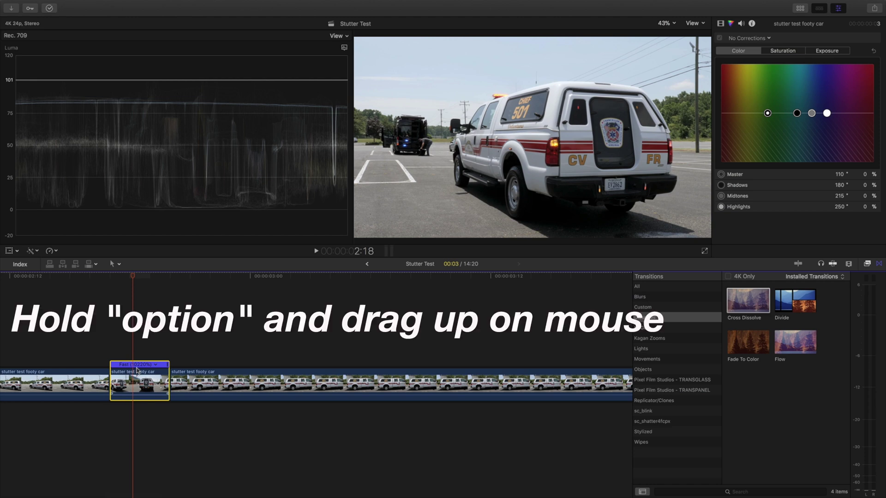
drag(137, 375, 178, 376)
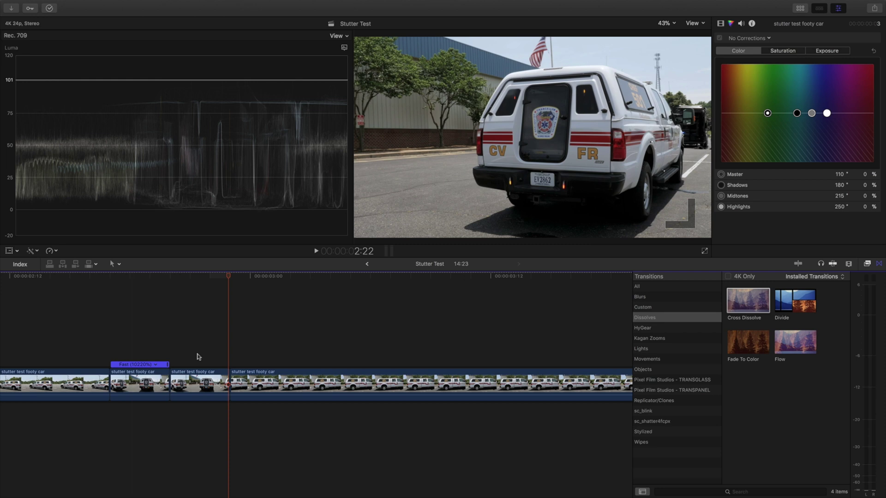
click(200, 376)
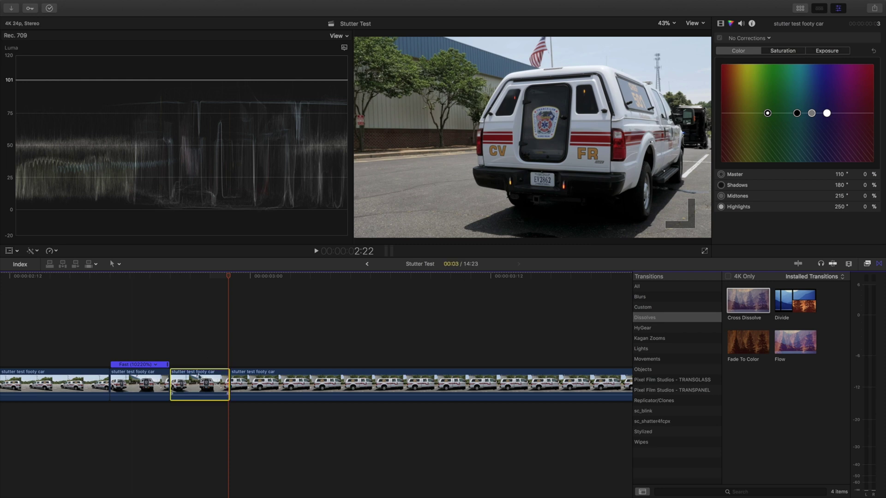
drag(199, 376, 260, 377)
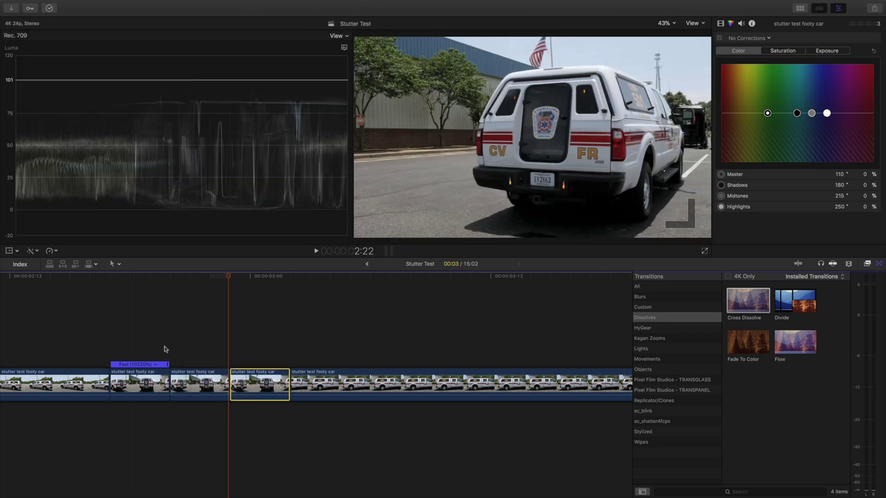
Play back the stutter section from just before the copies to review it.
click(88, 327)
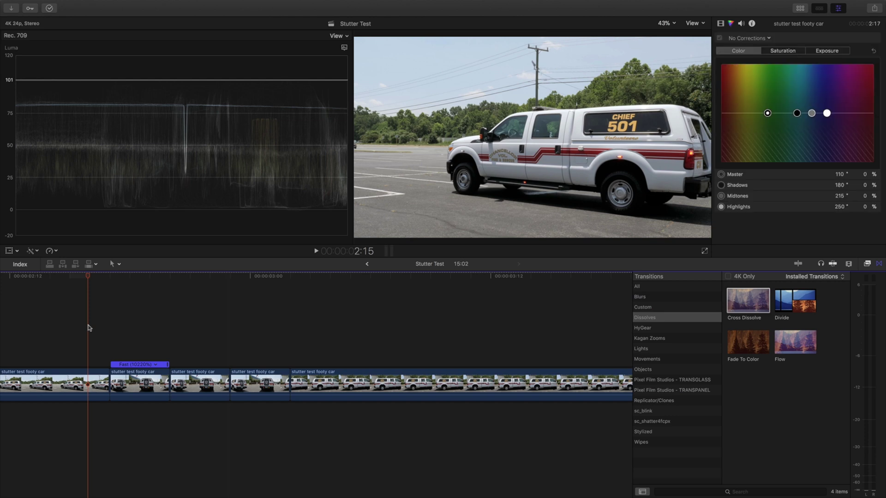
key(space)
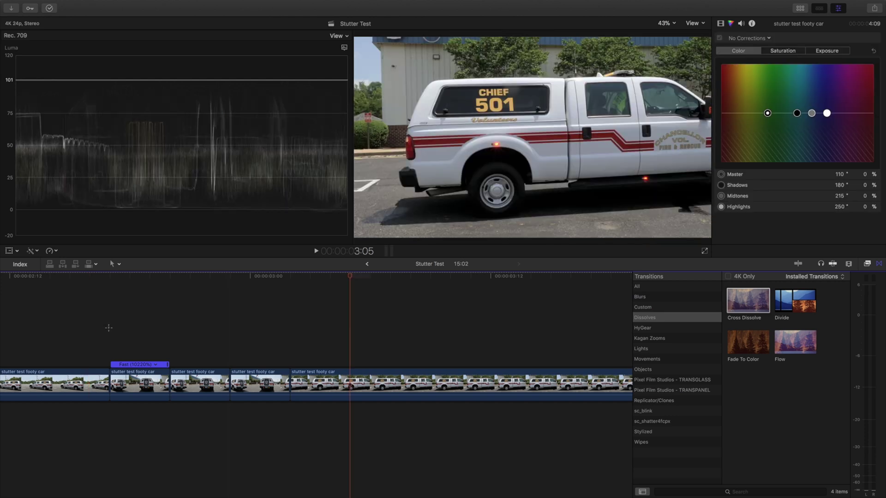
click(108, 328)
key(space)
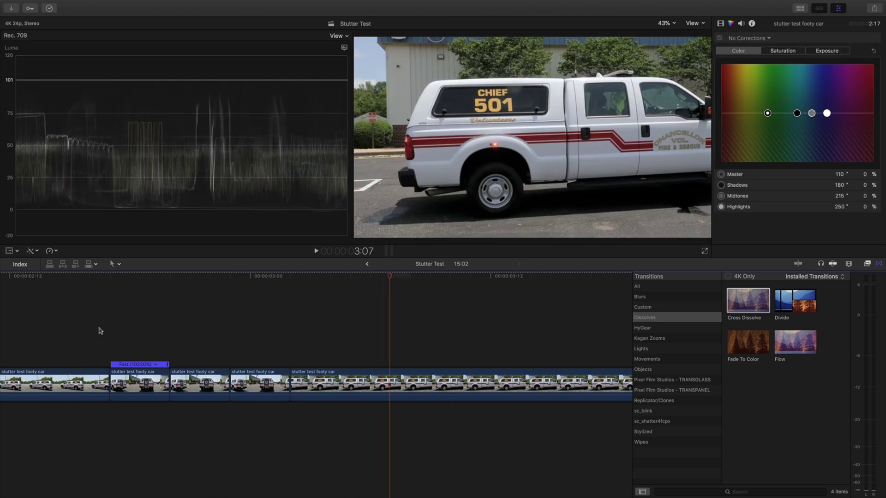
click(59, 321)
scroll(80, 322, right, 2)
key(space)
Blade the long truck clip at the chosen frame and select its first part.
scroll(81, 322, down, 4)
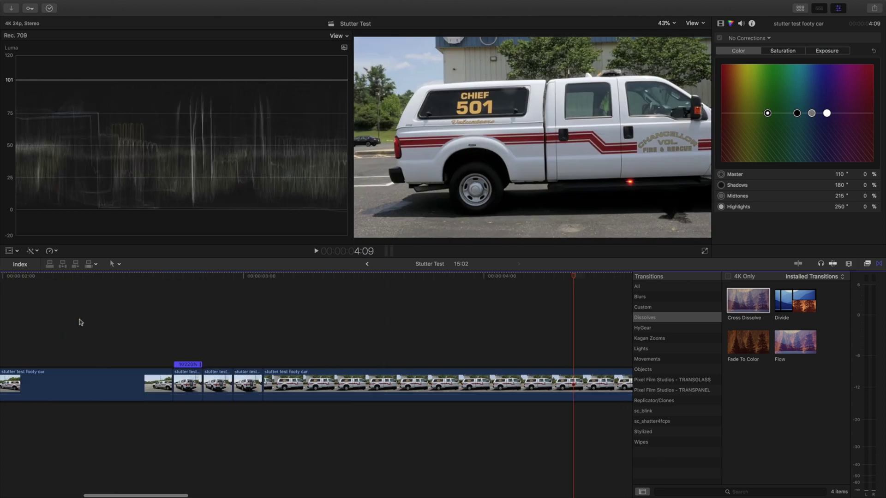
scroll(81, 322, right, 3)
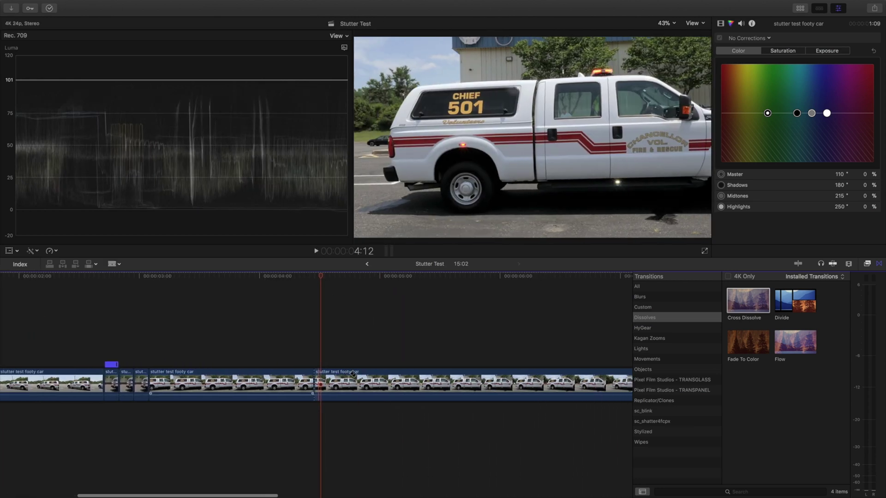
scroll(497, 385, right, 3)
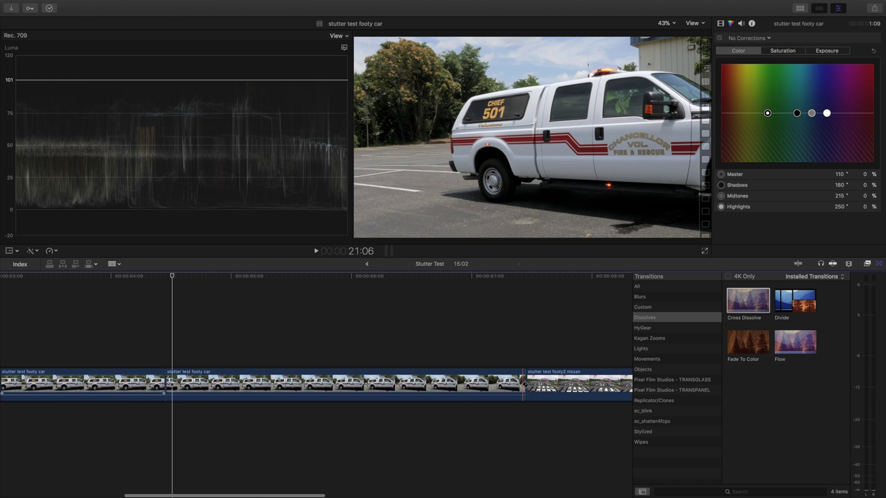
click(432, 382)
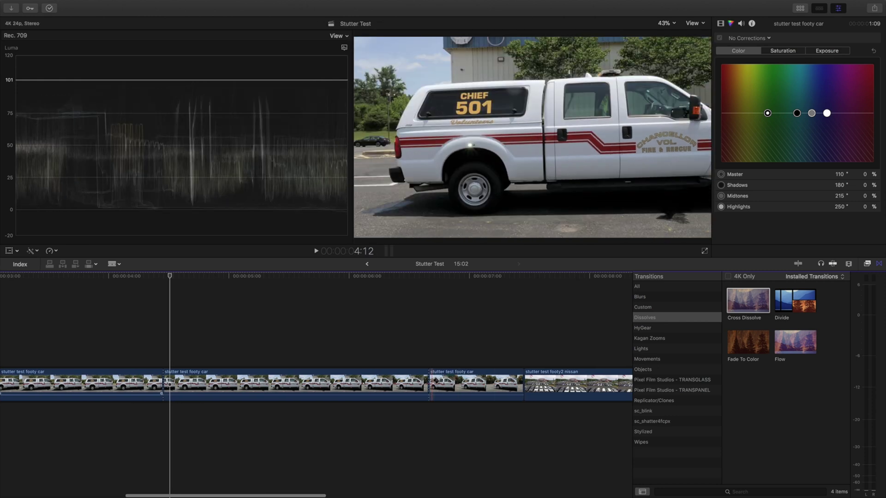
key(a)
click(281, 383)
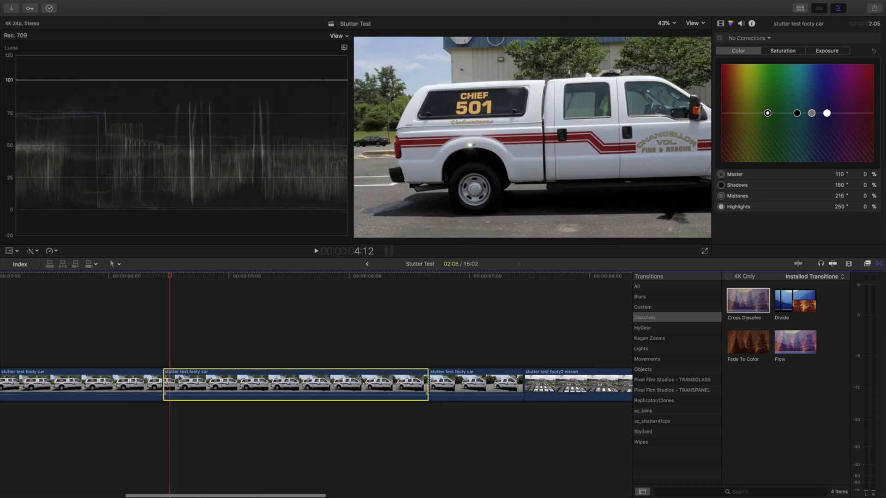
Speed the first truck piece up to 1825% and play back the new stutter edits.
key(super+r)
click(164, 355)
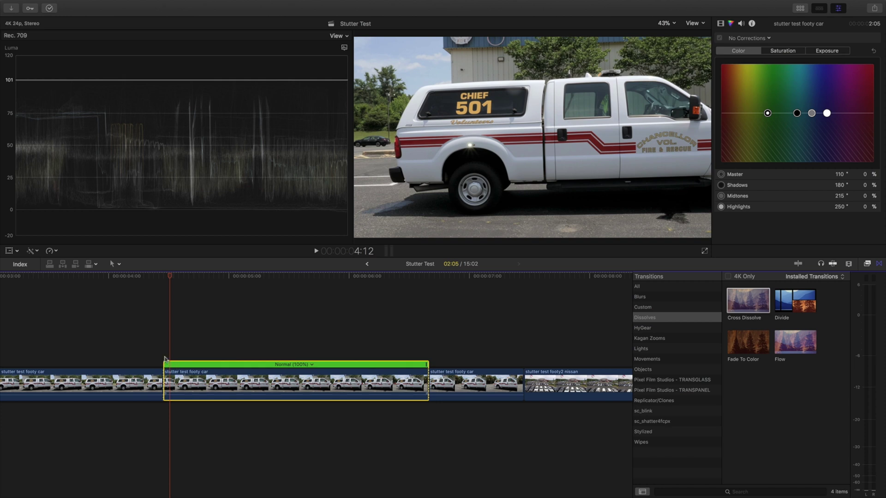
click(164, 355)
key(super+equal)
key(super+equal)
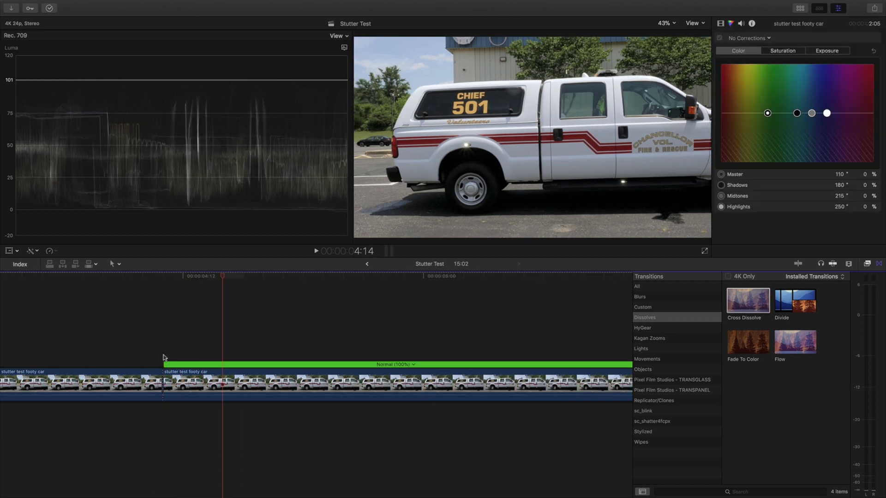
scroll(239, 372, right, 5)
drag(563, 366, 111, 383)
click(26, 331)
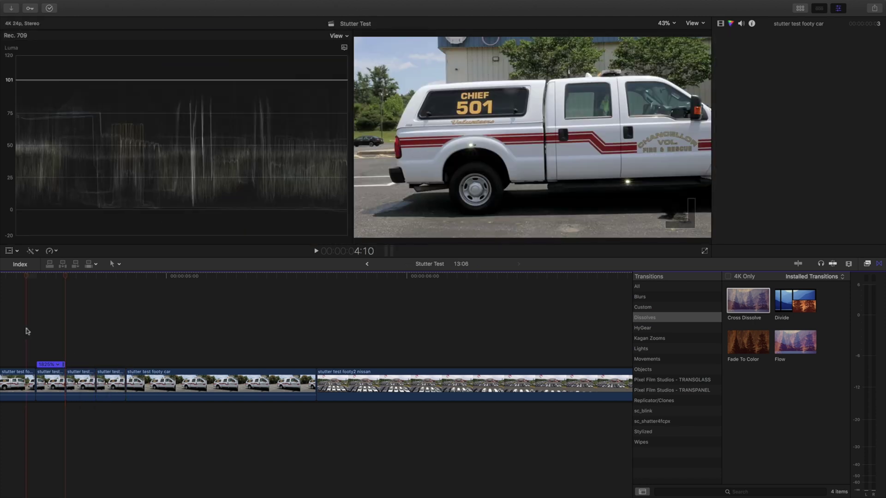
key(space)
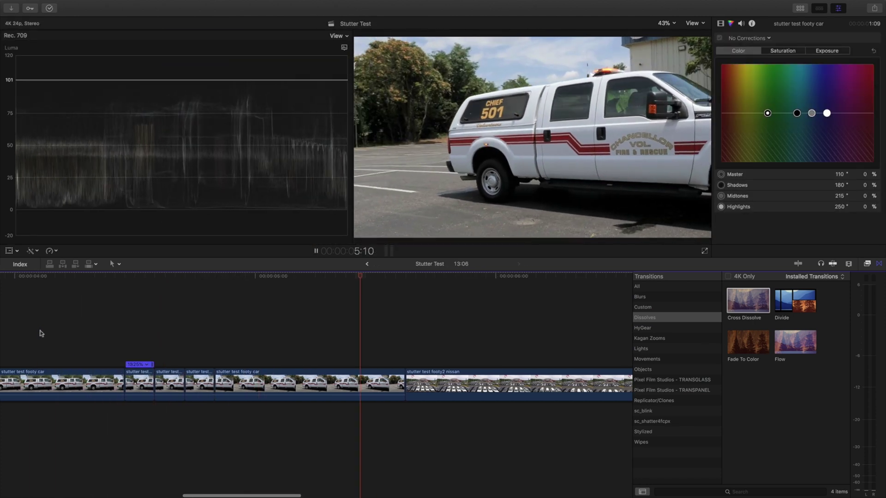
Add a Cross Dissolve at the 3:07 clip edge, accepting overlapping media, and play it back.
key(space)
scroll(41, 332, left, 10)
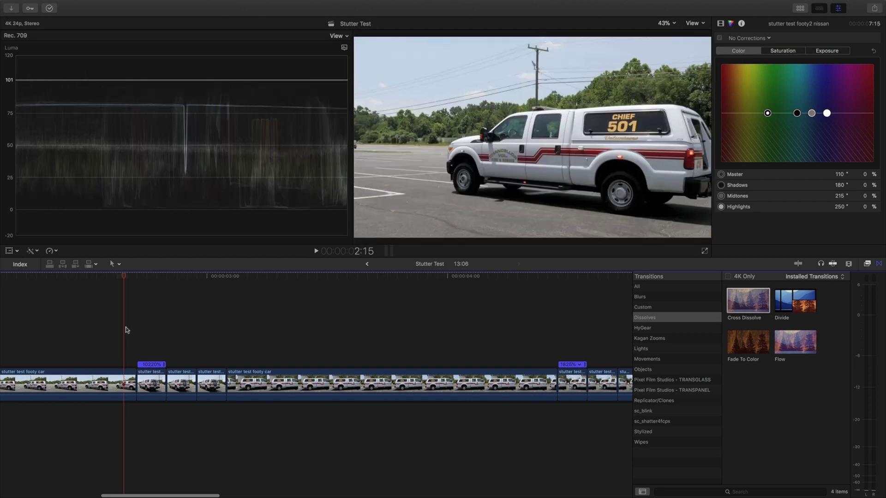
click(126, 330)
key(space)
key(space)
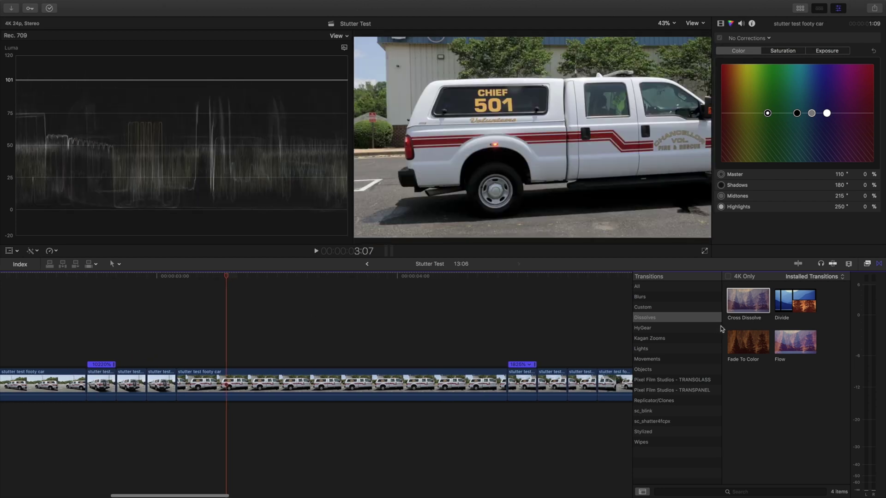
drag(737, 315, 173, 387)
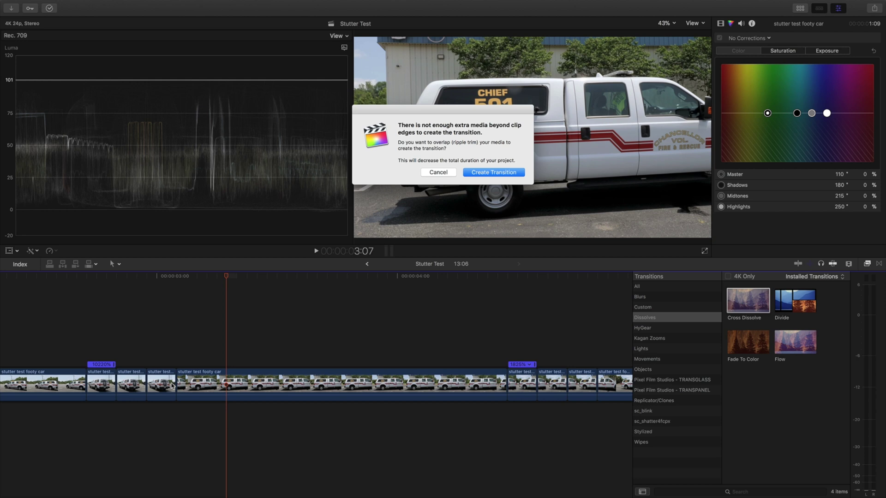
click(482, 174)
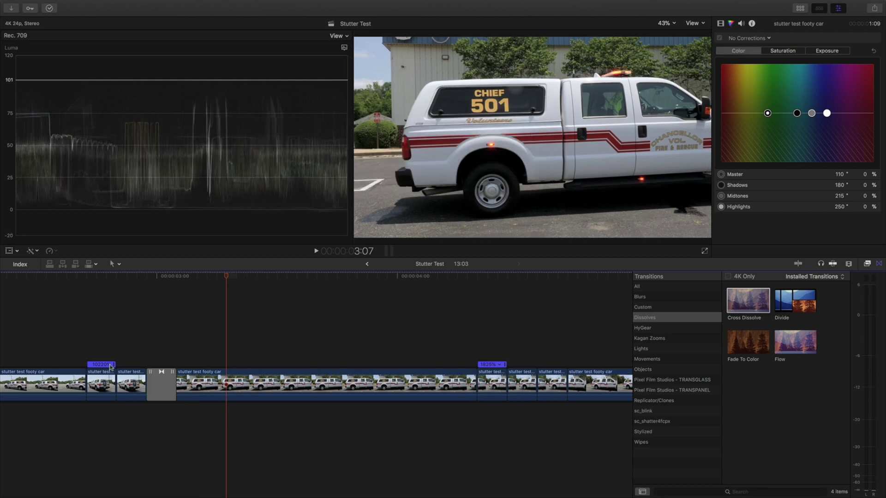
key(space)
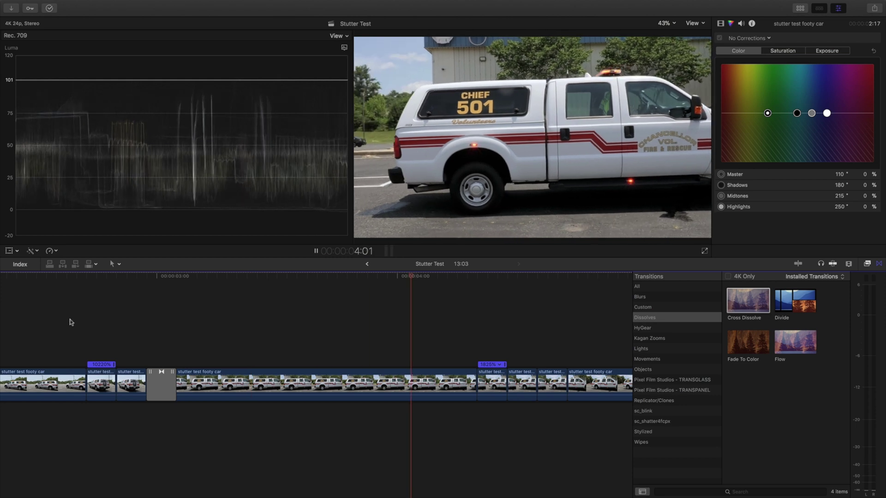
scroll(71, 322, right, 10)
Zoom out and play the nissan drone shot from its start to review it.
key(space)
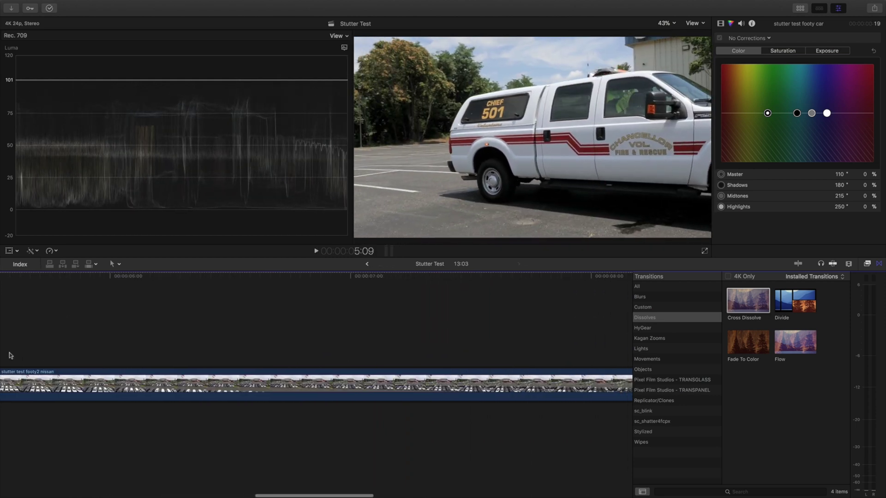
scroll(11, 356, left, 2)
click(24, 355)
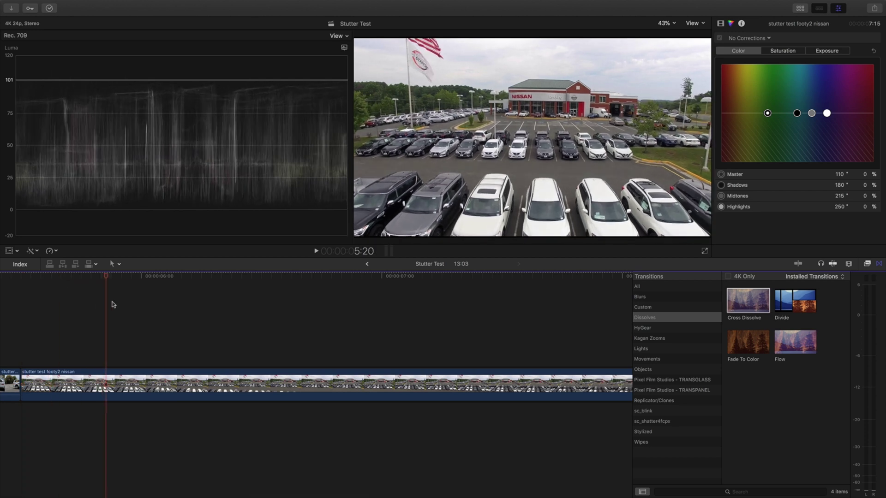
click(162, 304)
key(super+minus)
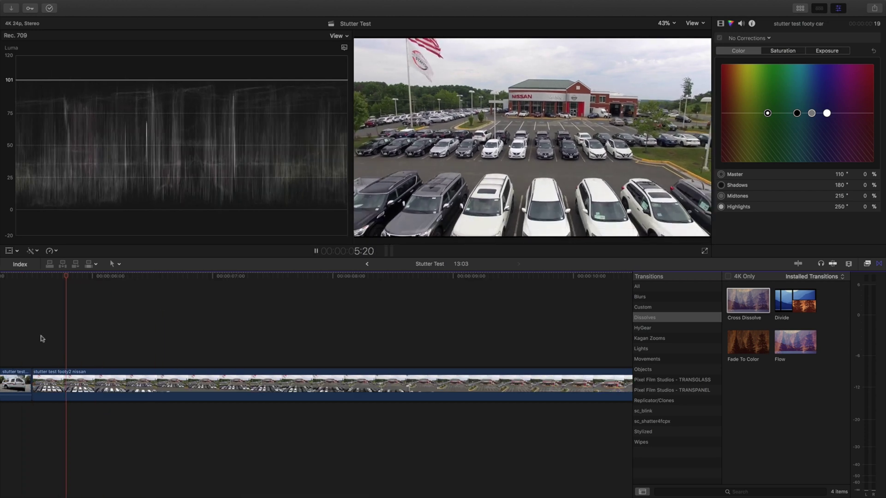
key(space)
key(space)
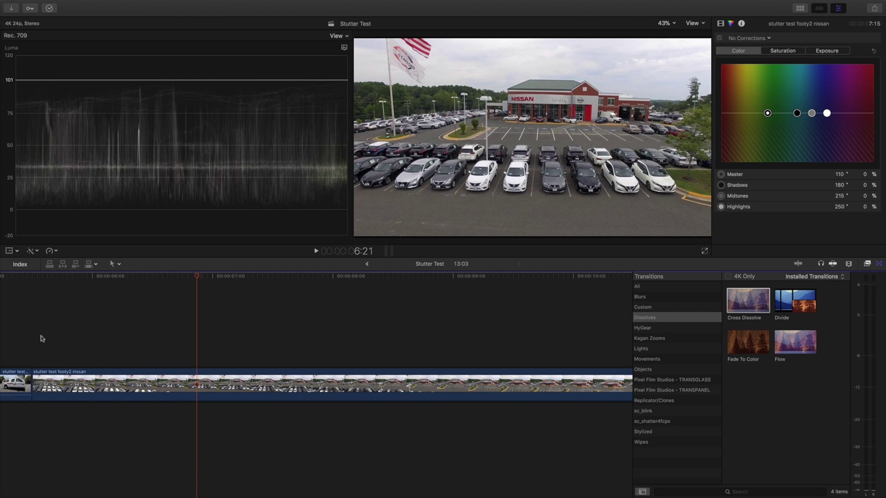
scroll(42, 339, right, 1)
scroll(42, 338, right, 3)
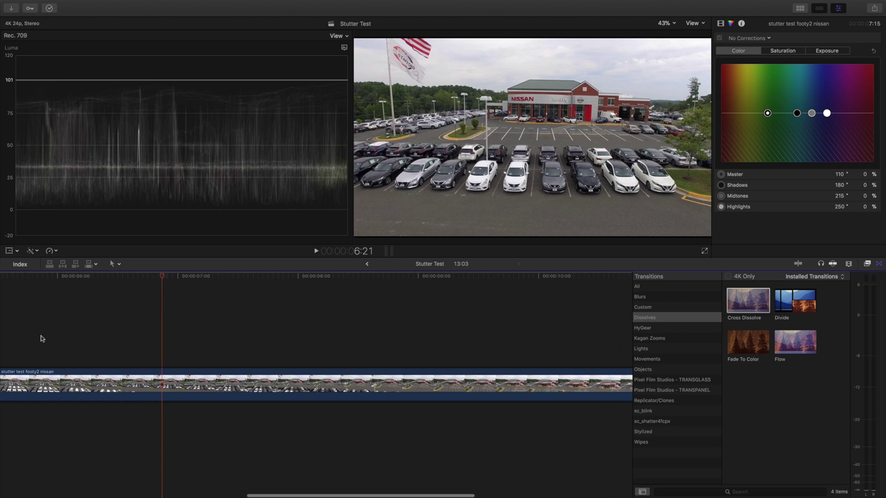
Replay the nissan clip from 5:12 to find the 7:10 cut point and select it.
key(space)
key(space)
scroll(42, 339, left, 6)
click(83, 276)
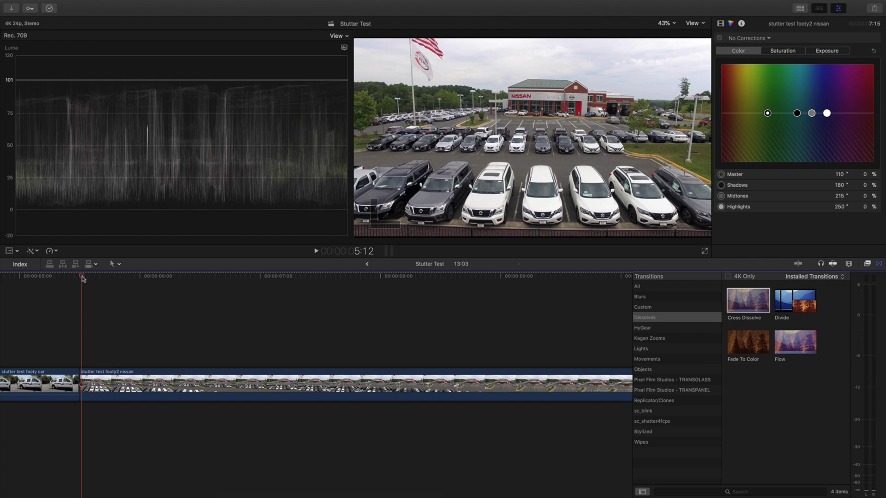
key(space)
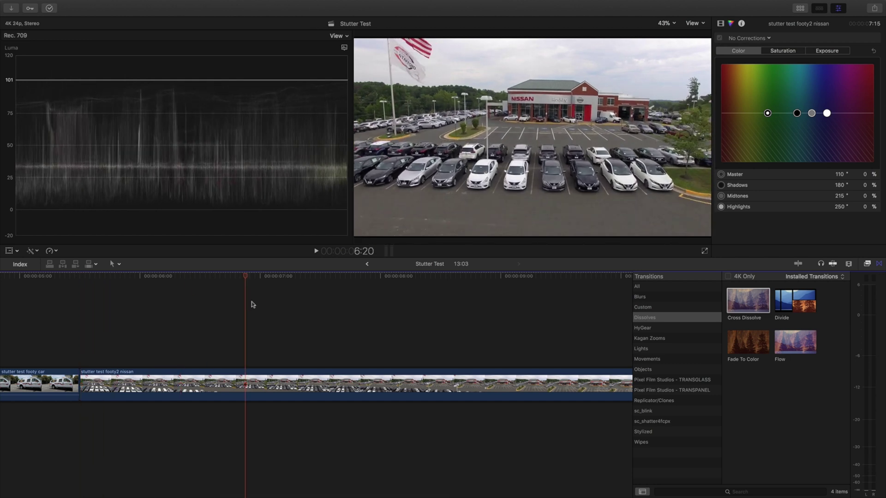
click(325, 387)
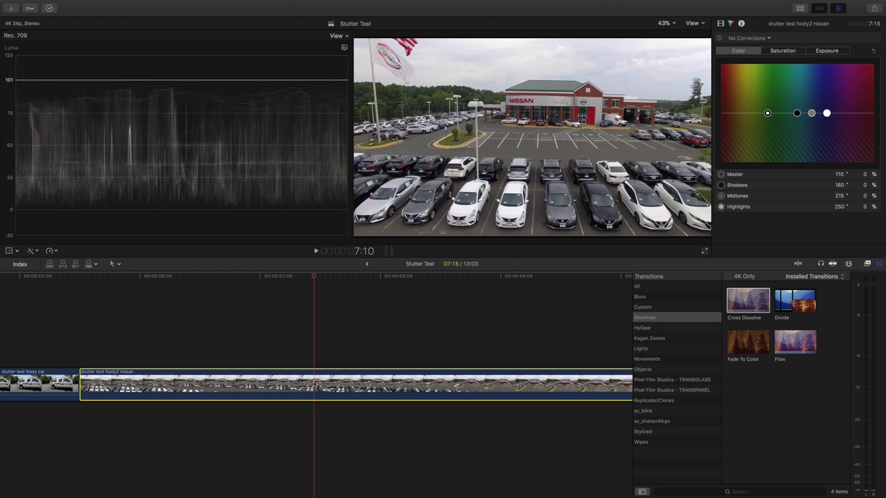
Blade the nissan clip at two points and select the piece between them.
key(b)
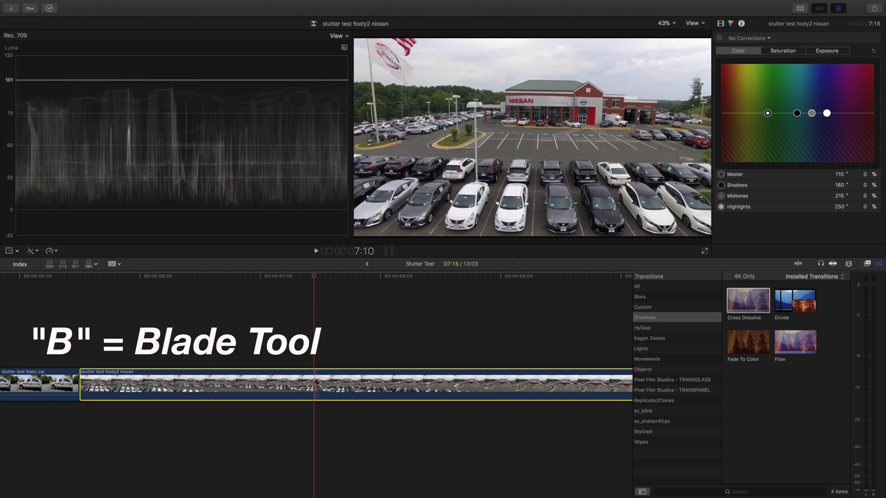
click(317, 382)
key(space)
scroll(335, 349, right, 5)
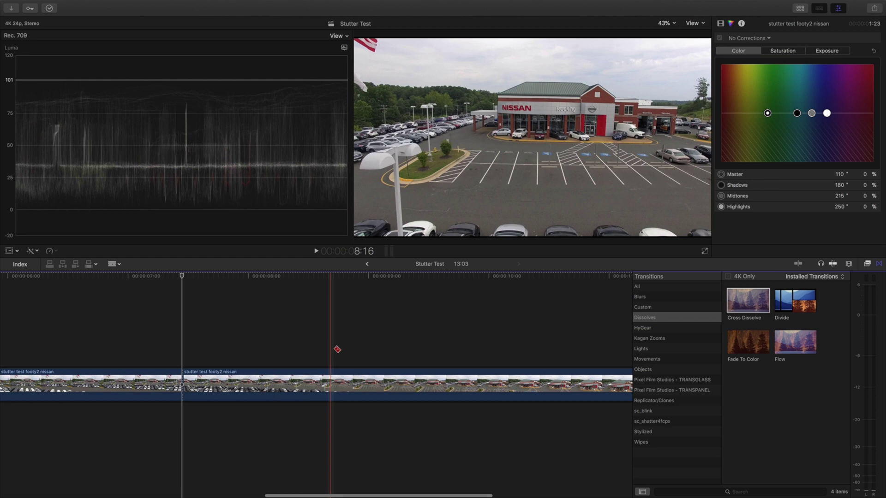
scroll(380, 354, right, 4)
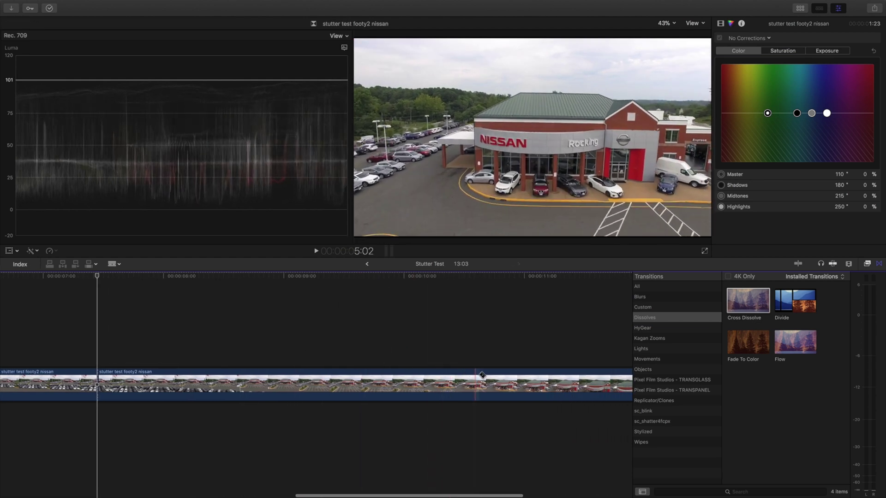
click(560, 379)
key(a)
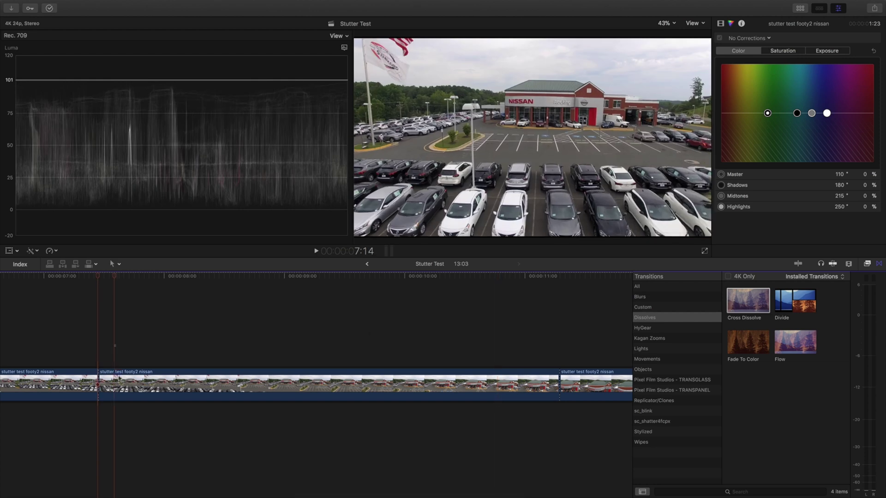
click(119, 380)
Retime the nissan piece faster, squeezing it to about 3 frames.
scroll(122, 378, left, 1)
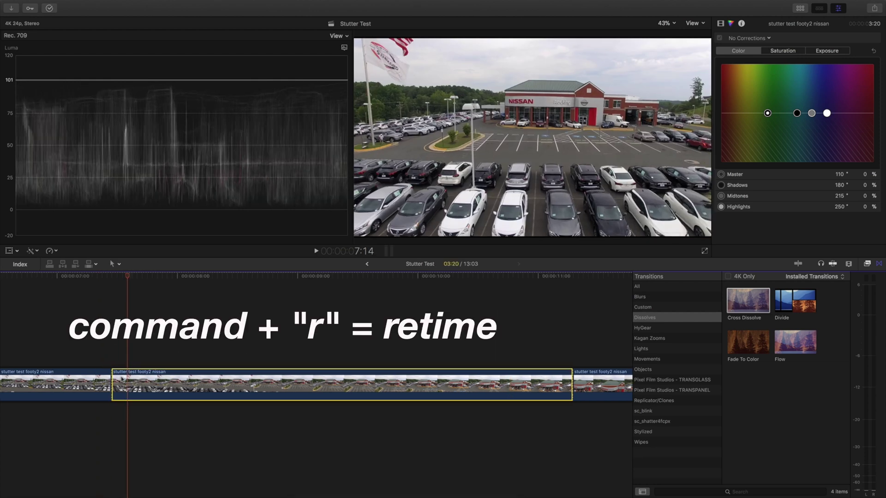
key(super+r)
key(super+equal)
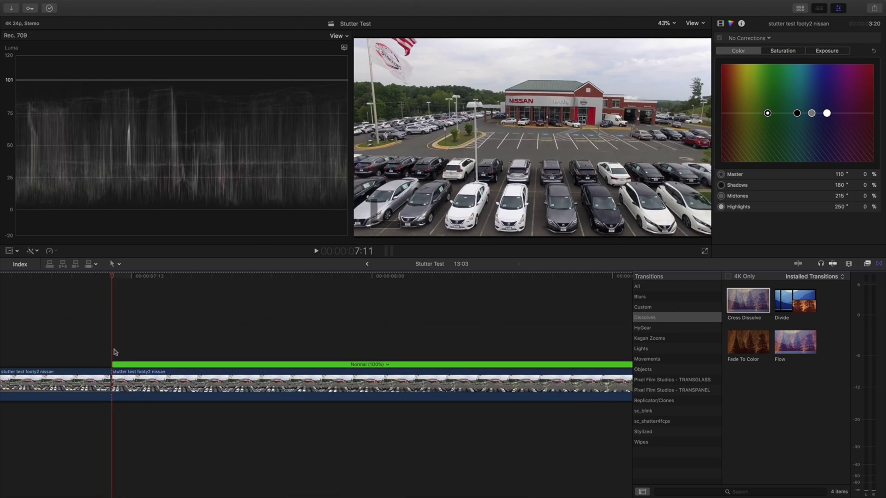
key(Right)
key(Right)
key(Right)
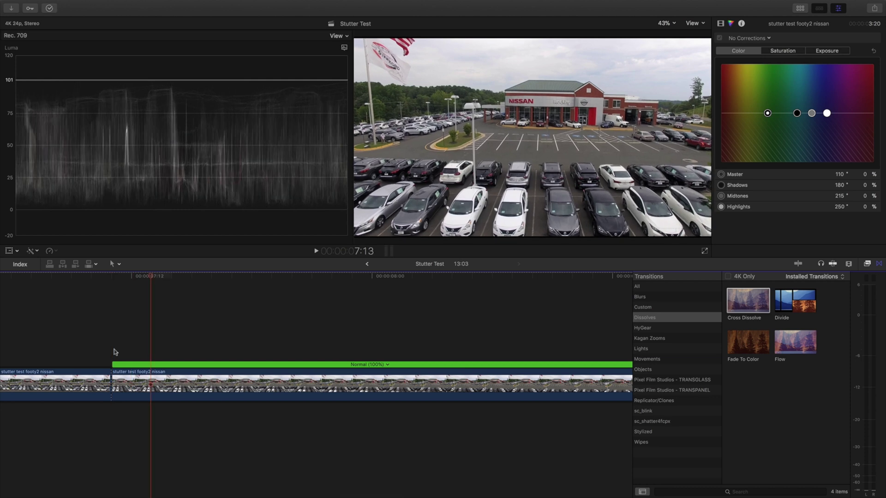
key(super+minus)
key(super+minus)
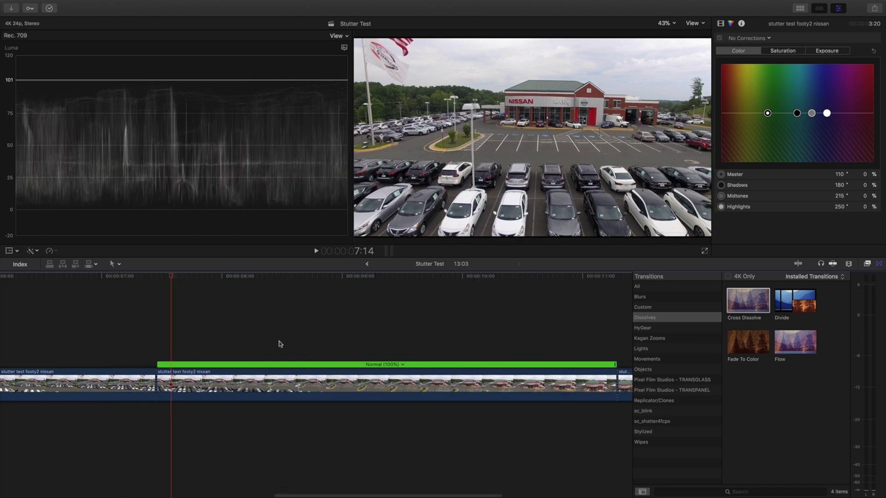
scroll(278, 342, right, 2)
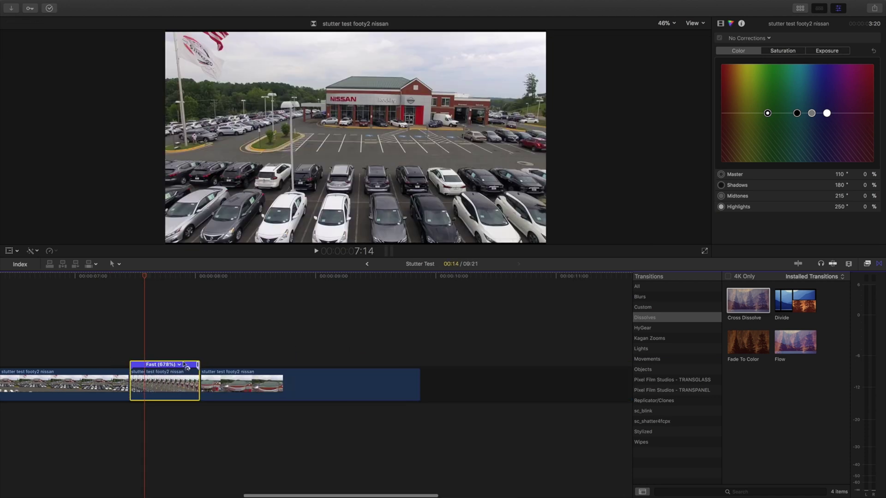
drag(183, 363, 172, 381)
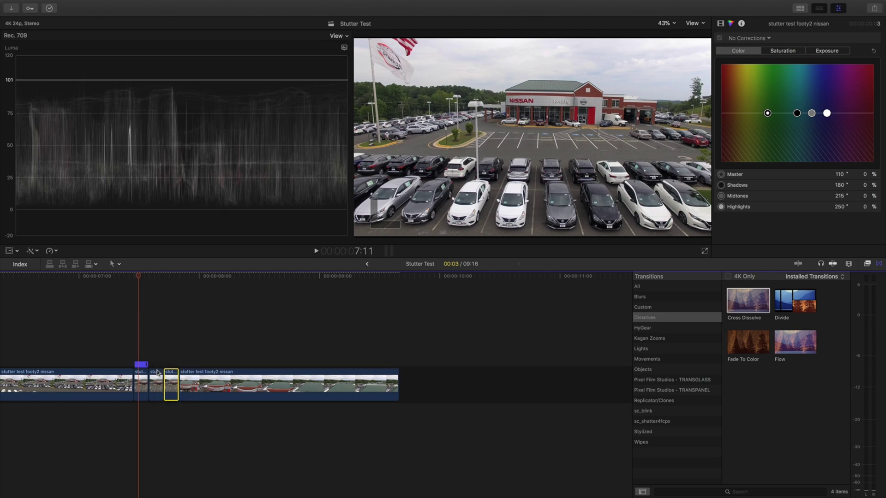
Duplicate the fast nissan snippet after itself and lift another copy above as a connected clip.
key(space)
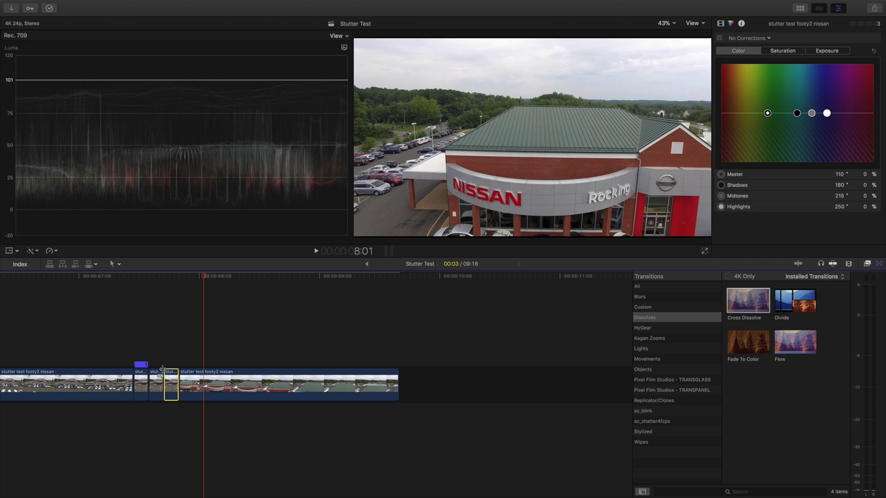
key(super+equal)
scroll(162, 370, left, 3)
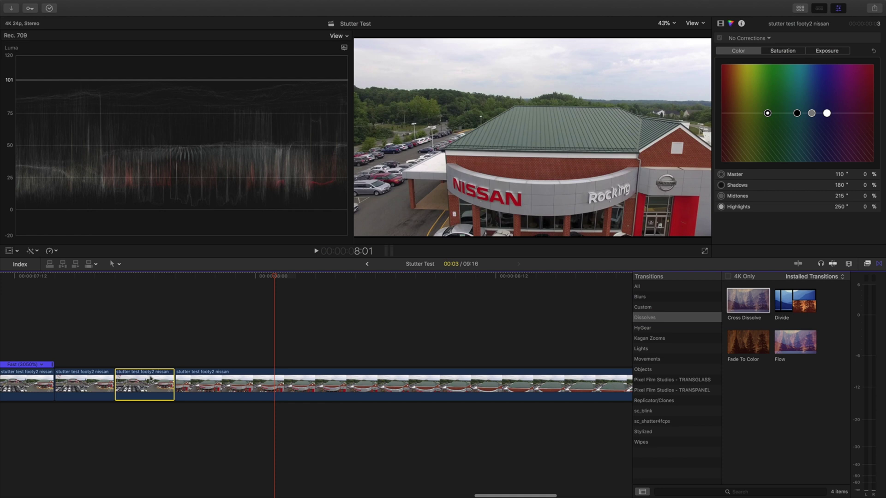
drag(147, 369, 183, 383)
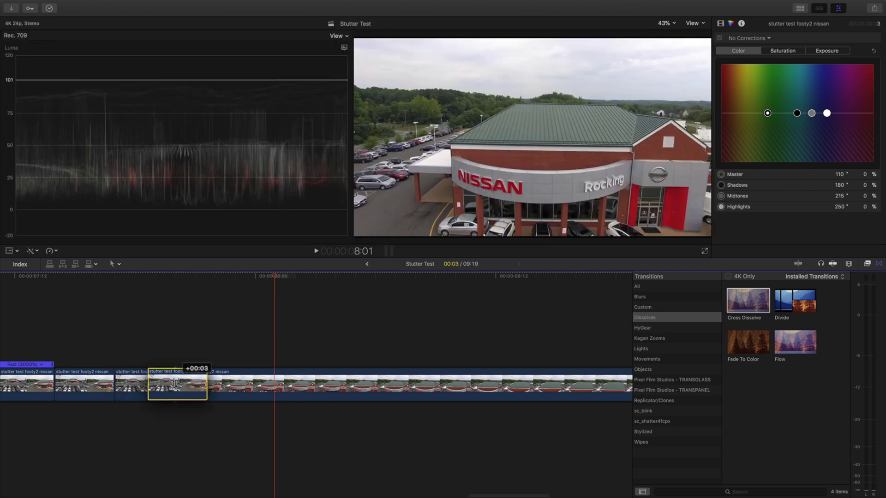
scroll(183, 382, left, 3)
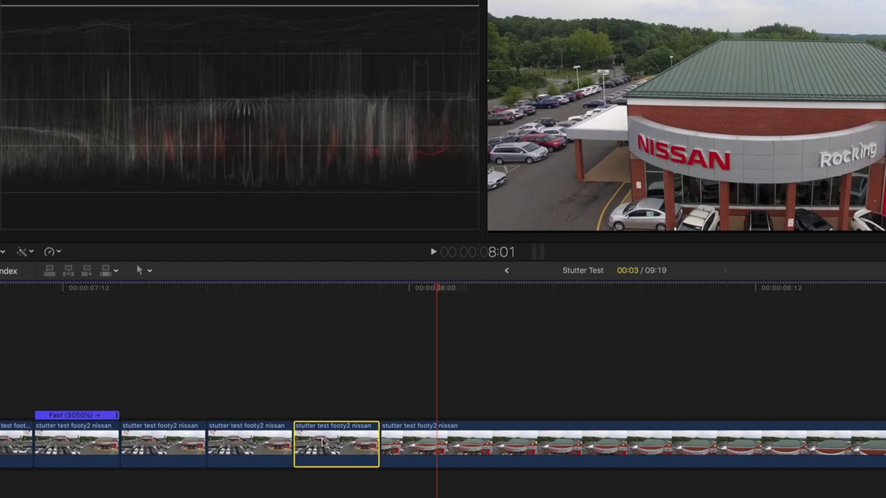
drag(332, 444, 250, 393)
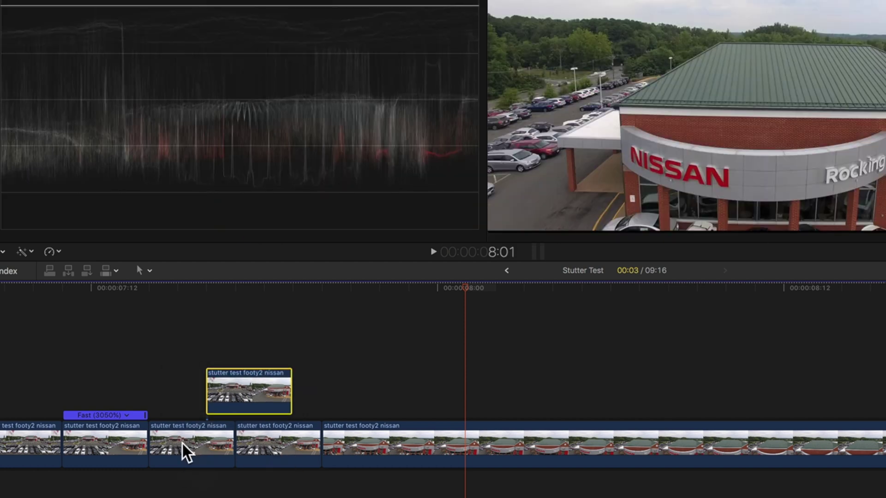
Lower the connected nissan copy's Compositing Opacity to about 56% and preview the overlay.
click(229, 376)
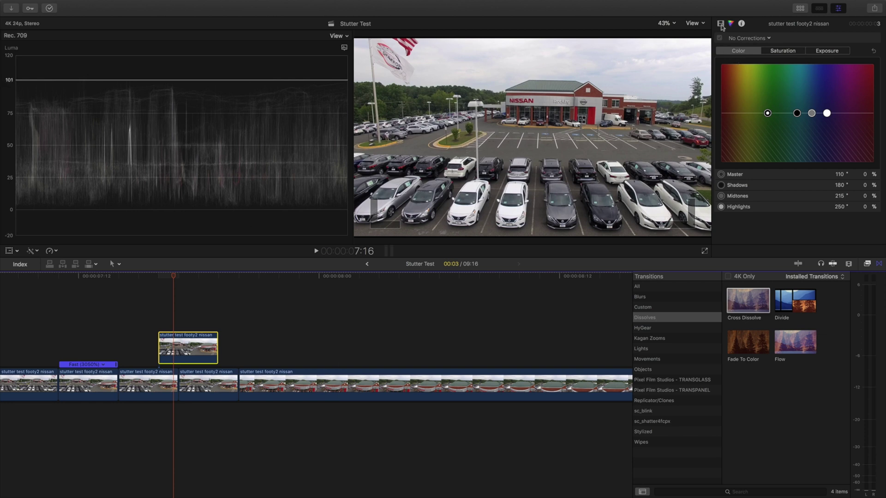
click(720, 24)
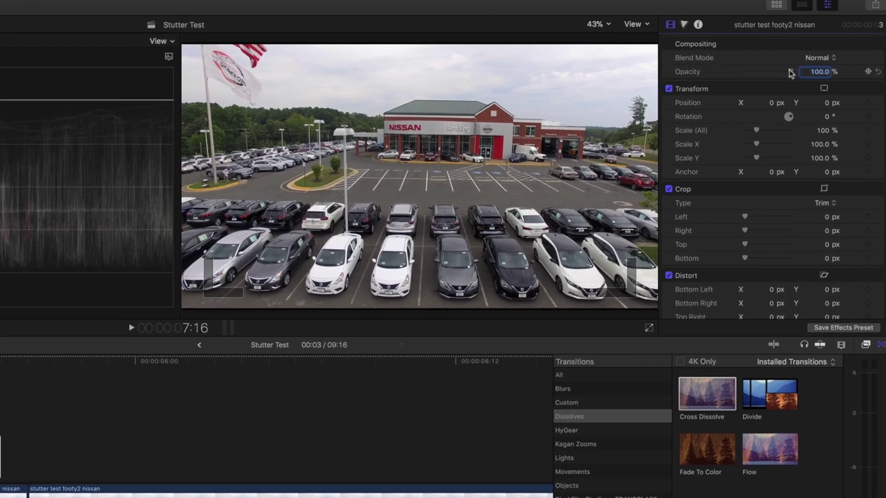
drag(793, 73, 731, 101)
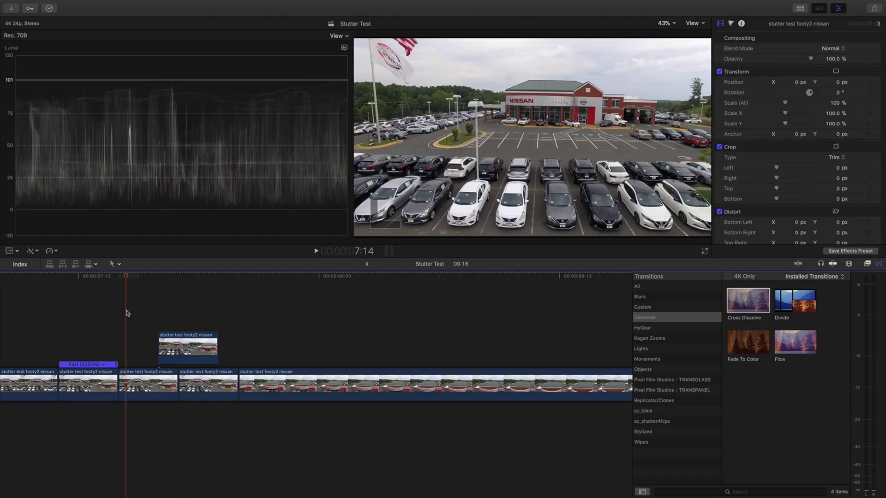
key(space)
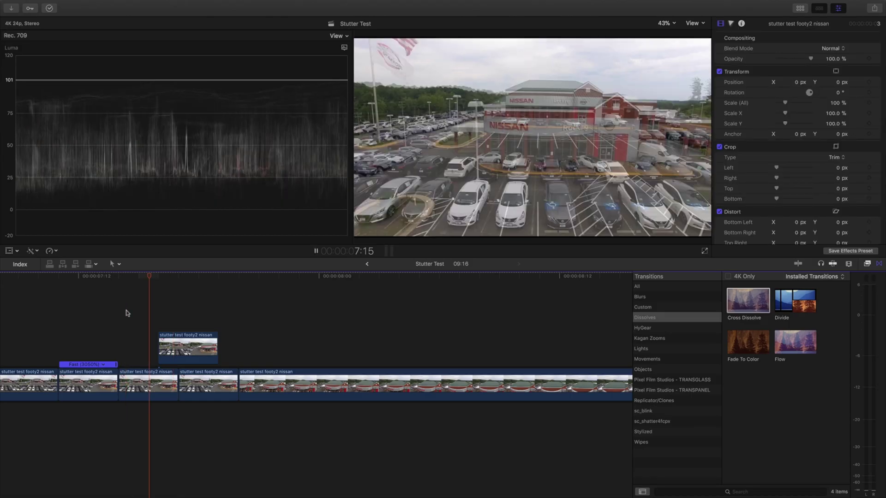
key(space)
click(43, 305)
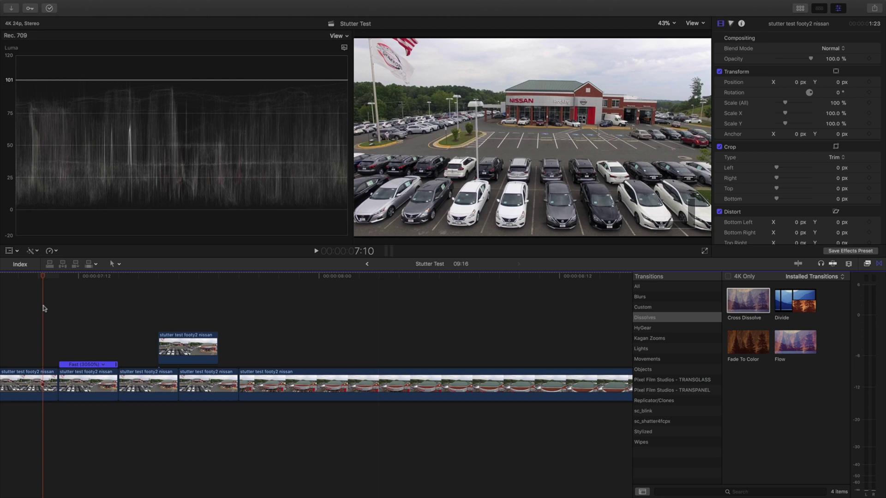
key(space)
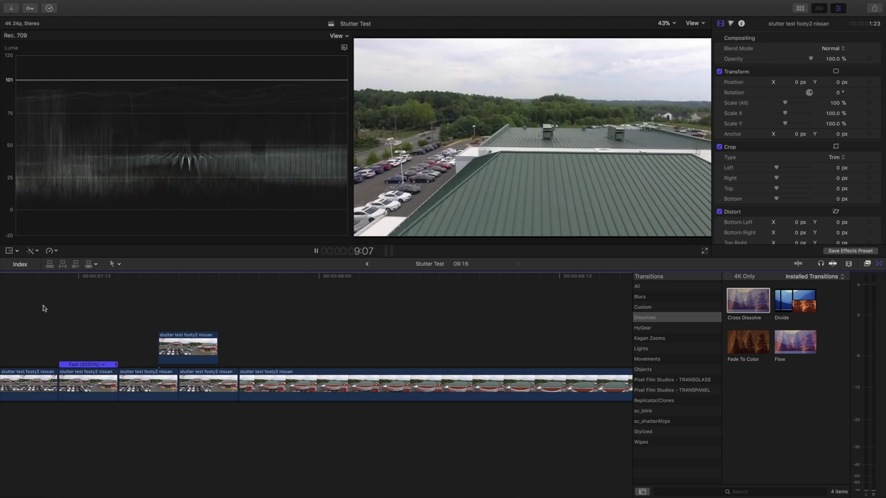